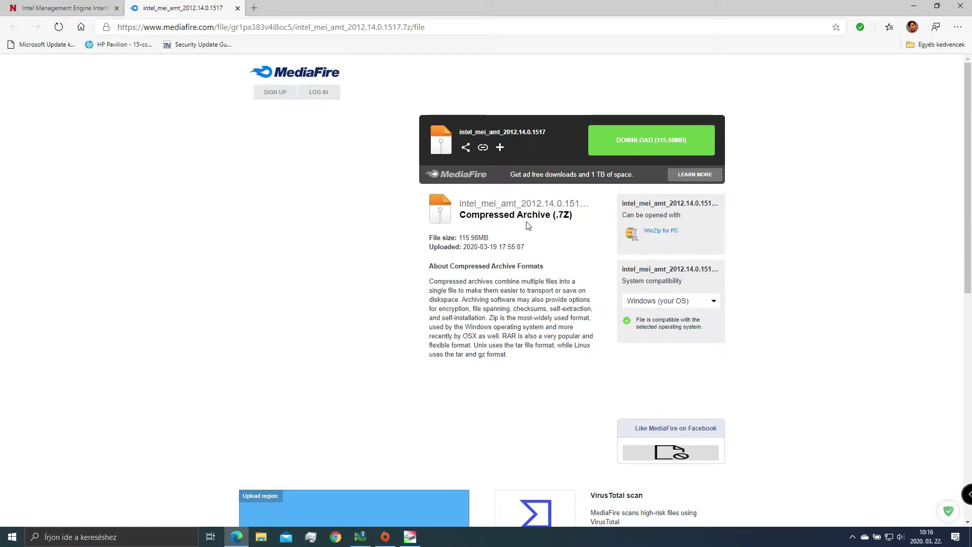
Download the intel_mei_amt_2012.14.0.1517 compressed archive from MediaFire.
left_click(625, 144)
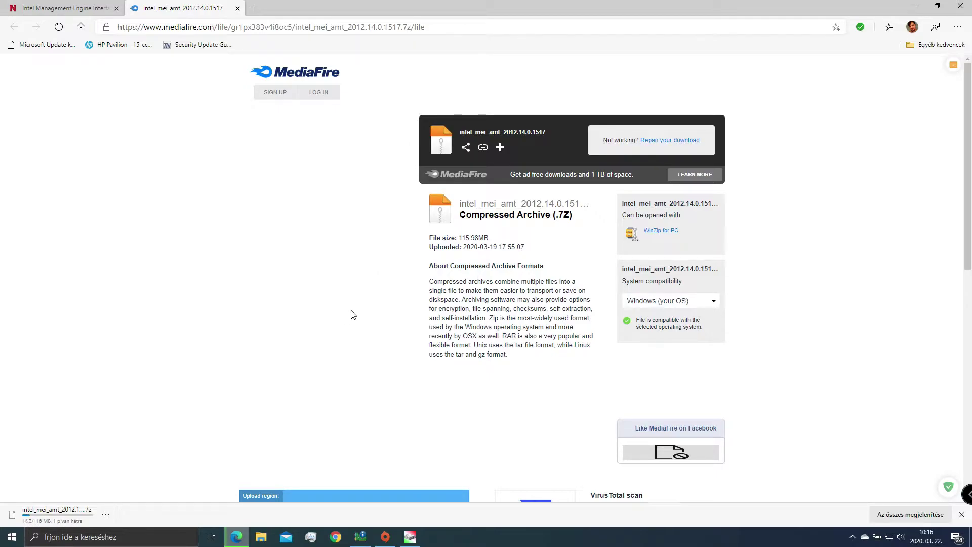
Open Device Manager by way of the Control Panel's System and Security system page.
left_click(12, 536)
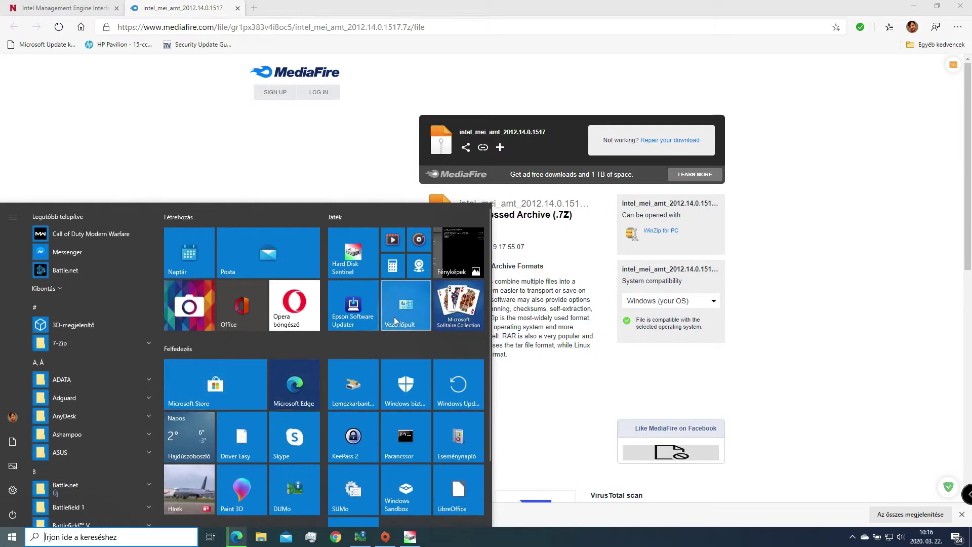
left_click(394, 322)
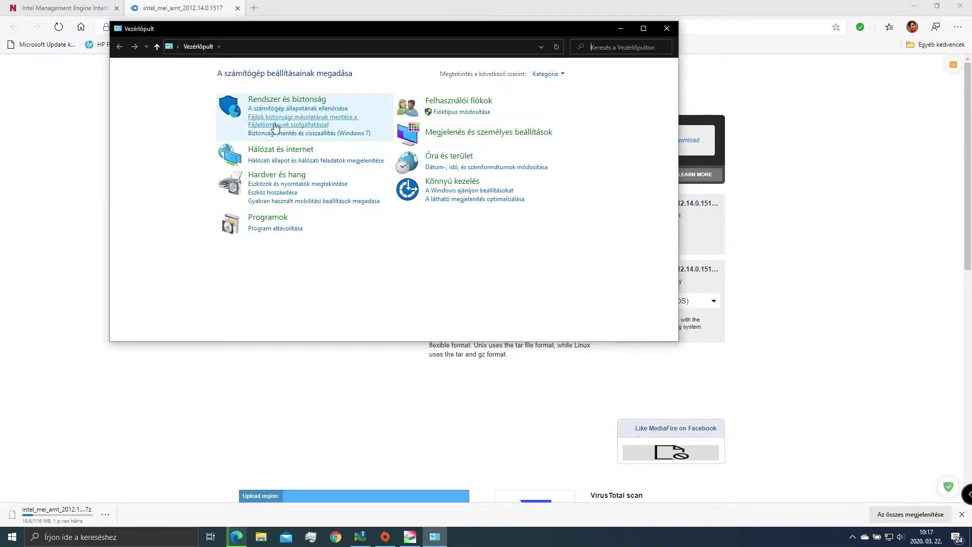
left_click(287, 99)
left_click(238, 127)
left_click(142, 87)
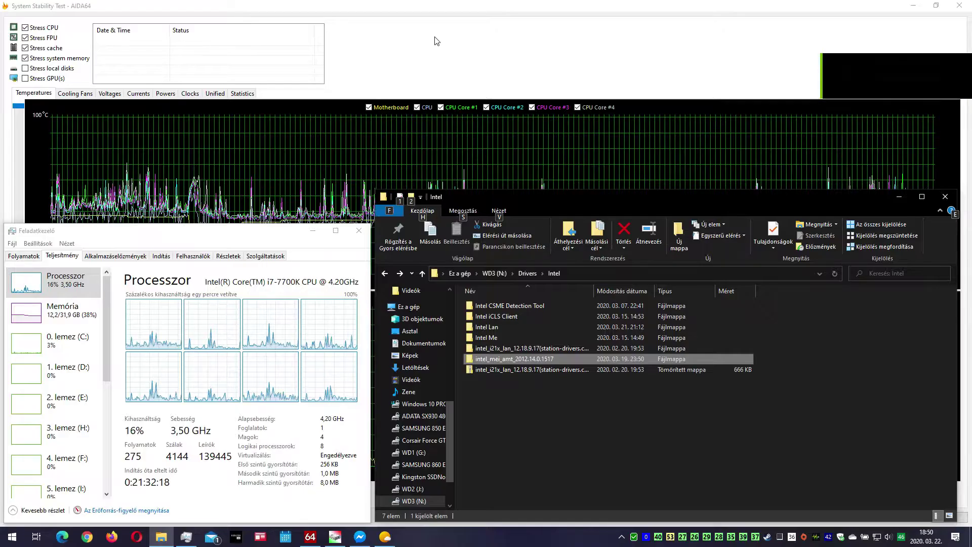
Scan the intel_mei_amt_2012.14.0.1517 folder with Windows Defender and with Malwarebytes.
right_click(493, 359)
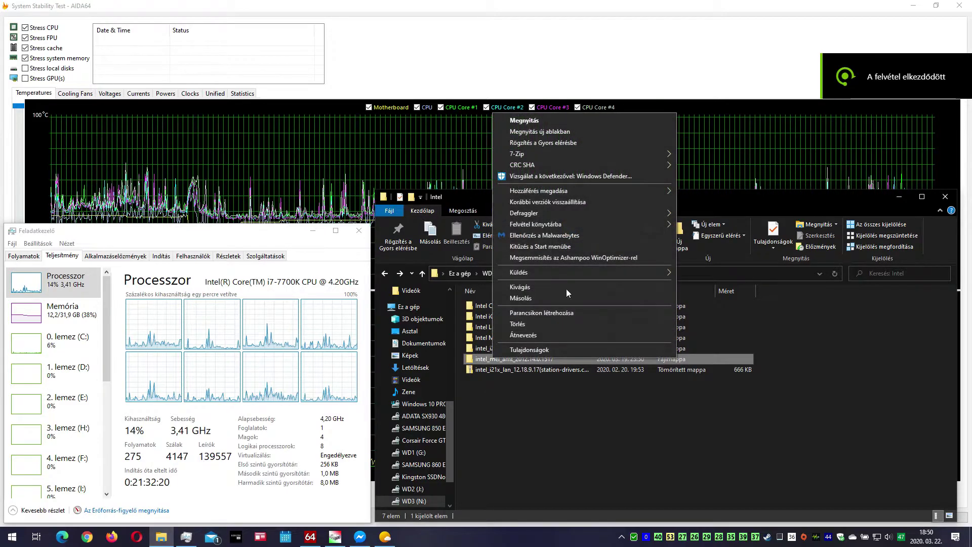
left_click(558, 176)
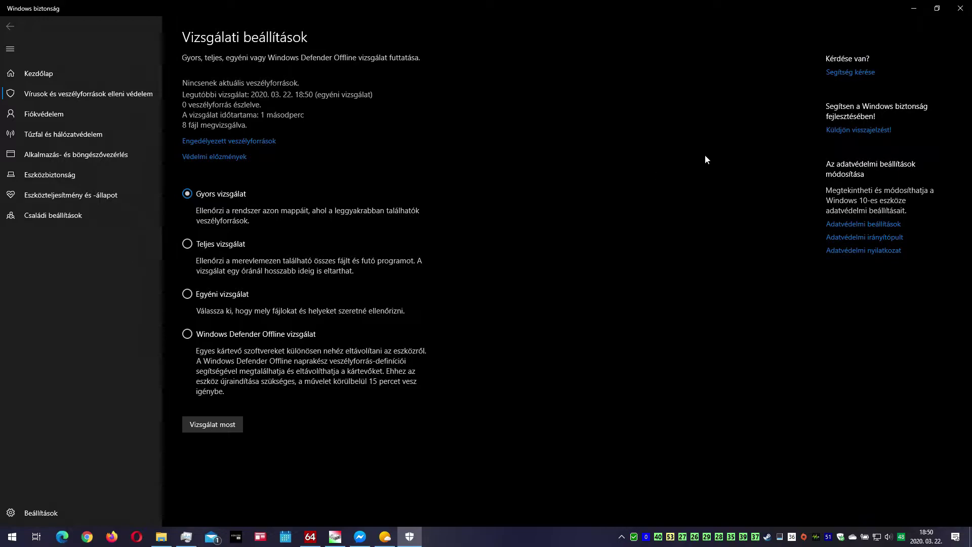
left_click(960, 8)
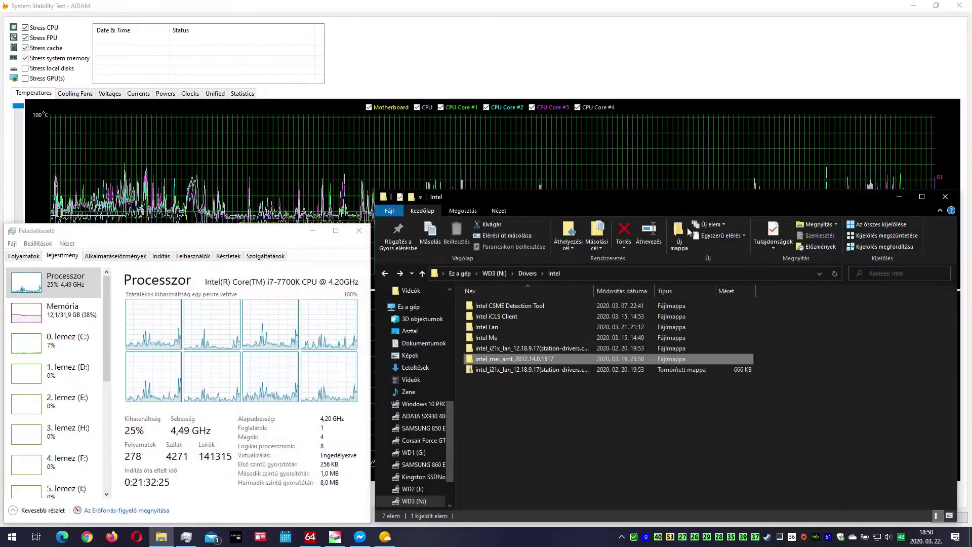
right_click(486, 360)
left_click(517, 238)
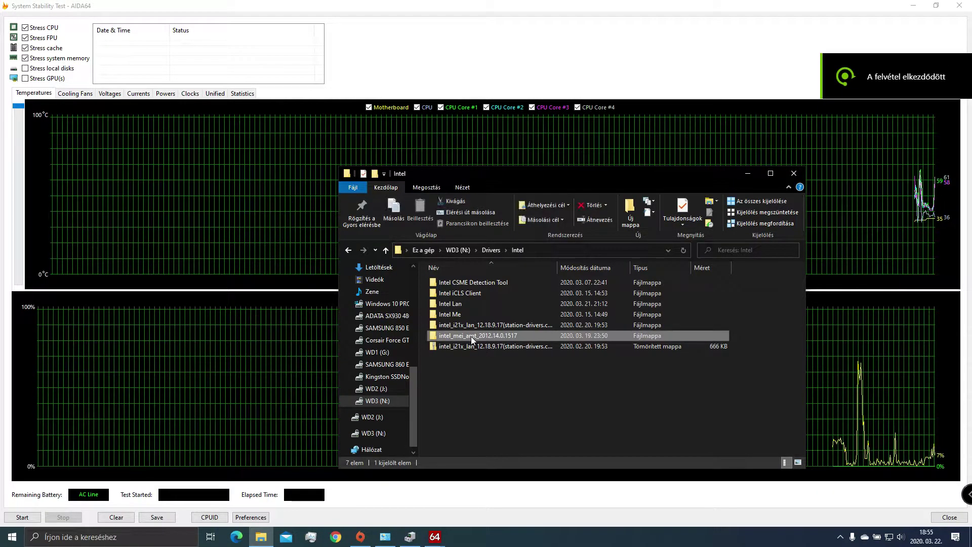
Run SetupME from the intel_mei_amt_2012.14.0.1517 folder and allow it to make changes to the device.
double_click(471, 336)
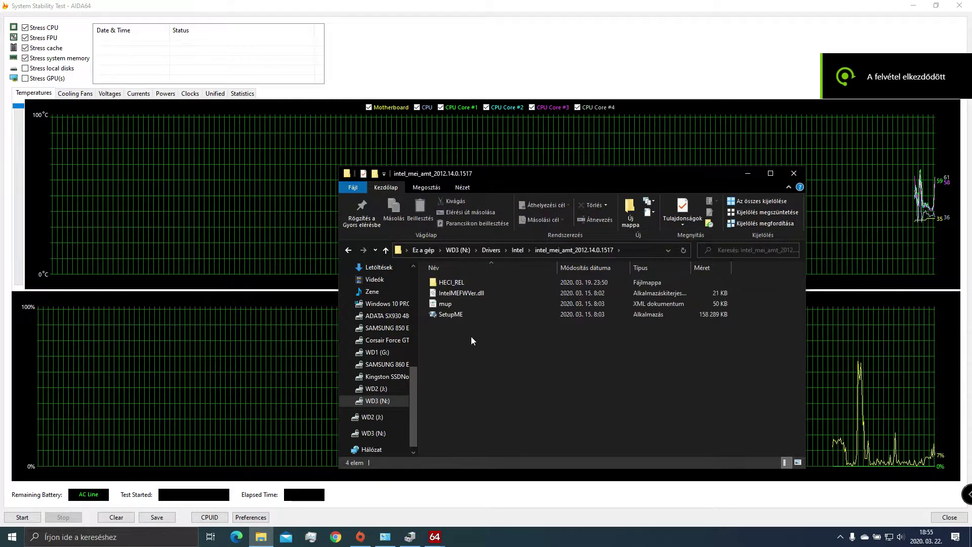
double_click(449, 314)
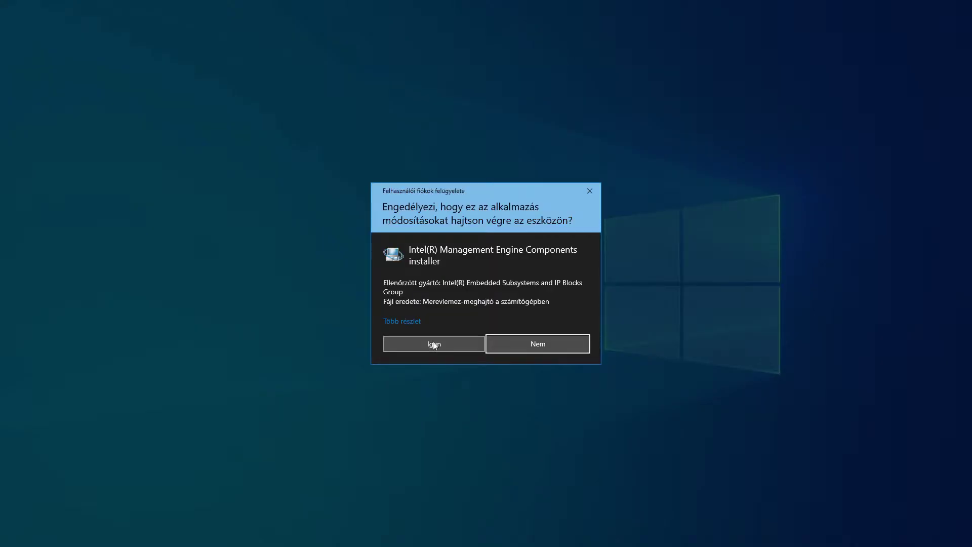
left_click(444, 344)
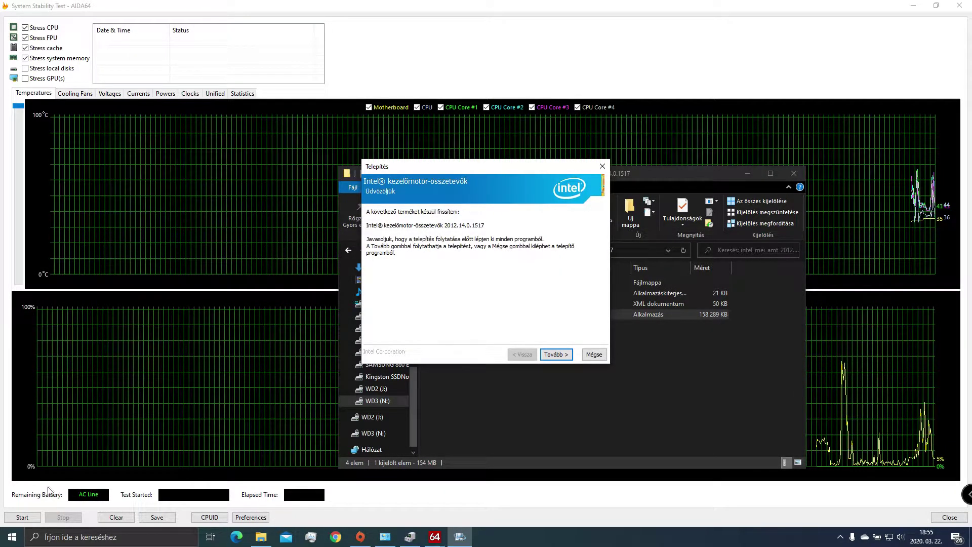
Launch DUMo with permission to make changes, examine the installed driver versions and update status, and minimize it.
key("super")
scroll(360, 476, "down", 1)
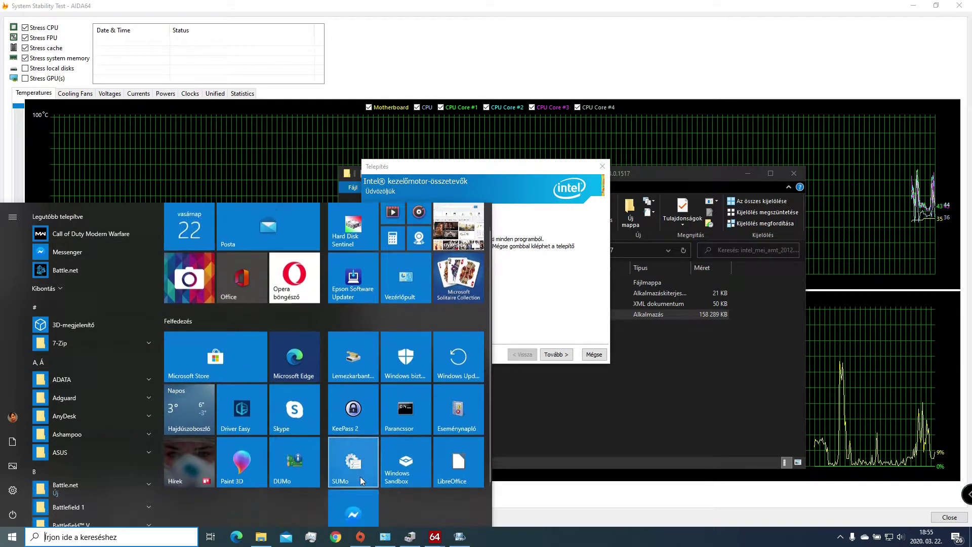
left_click(305, 452)
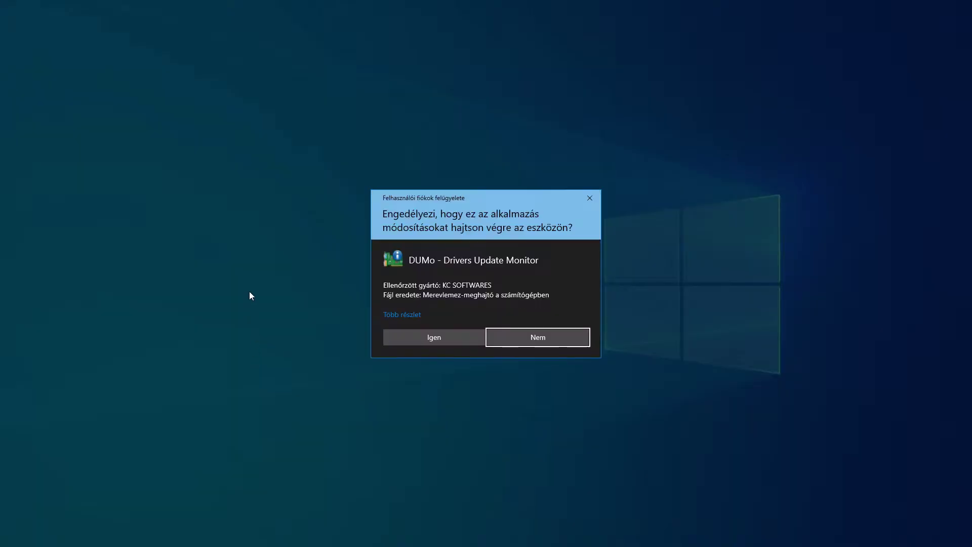
left_click(420, 337)
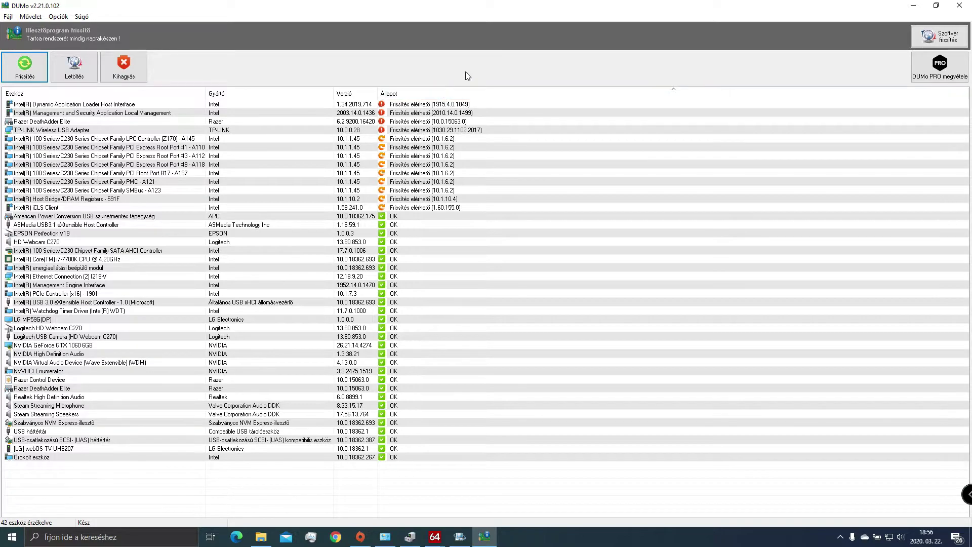
left_click(913, 6)
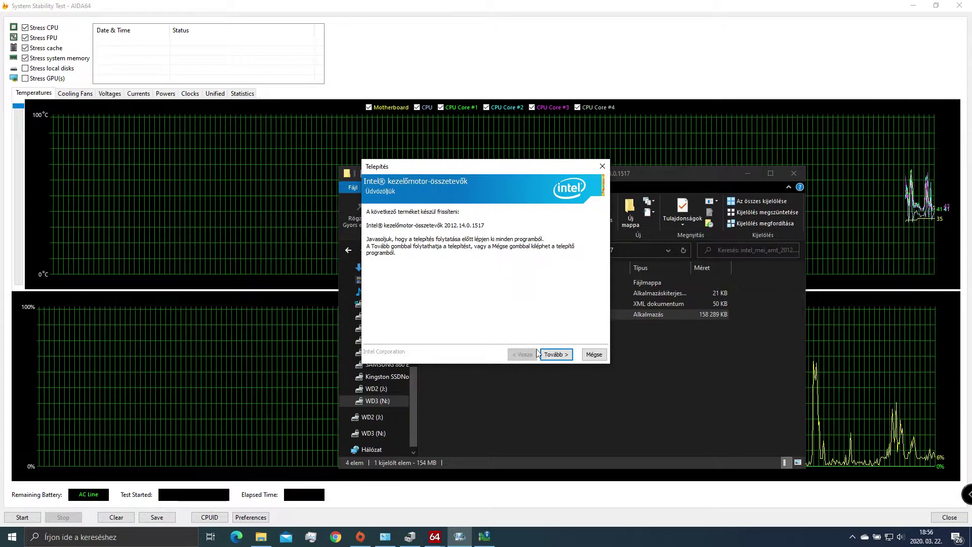
Accept the licence agreement in the Intel Management Engine Components installer and proceed with the installation.
left_click(556, 354)
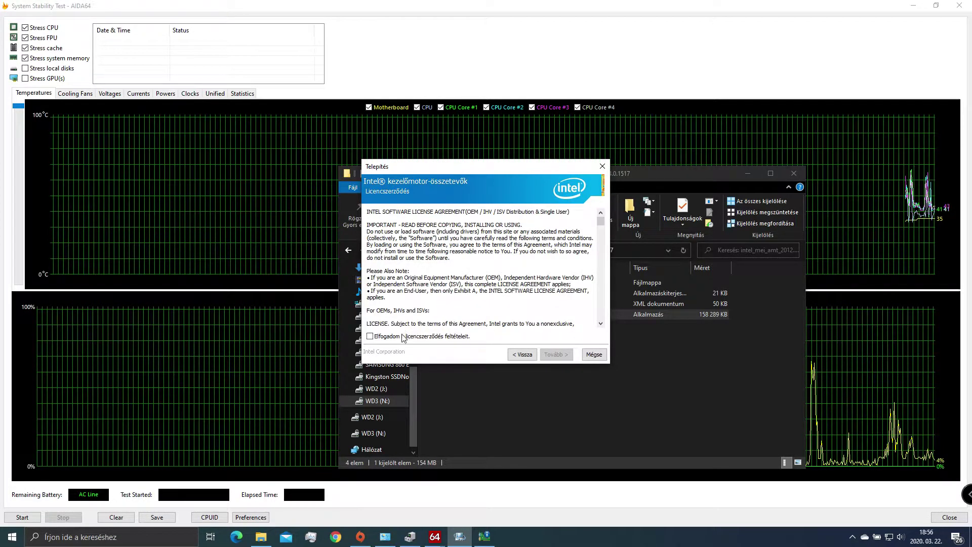
left_click(406, 336)
left_click(554, 354)
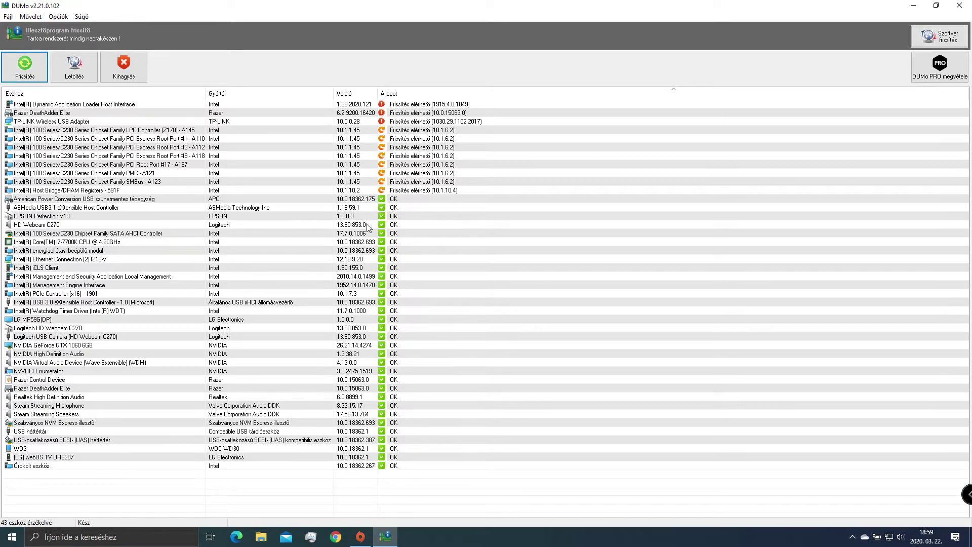
Check the versions of the Intel Management and Security Application, Management Engine Interface, Dynamic Application Loader and iCLS Client entries in DUMo.
left_click(362, 251)
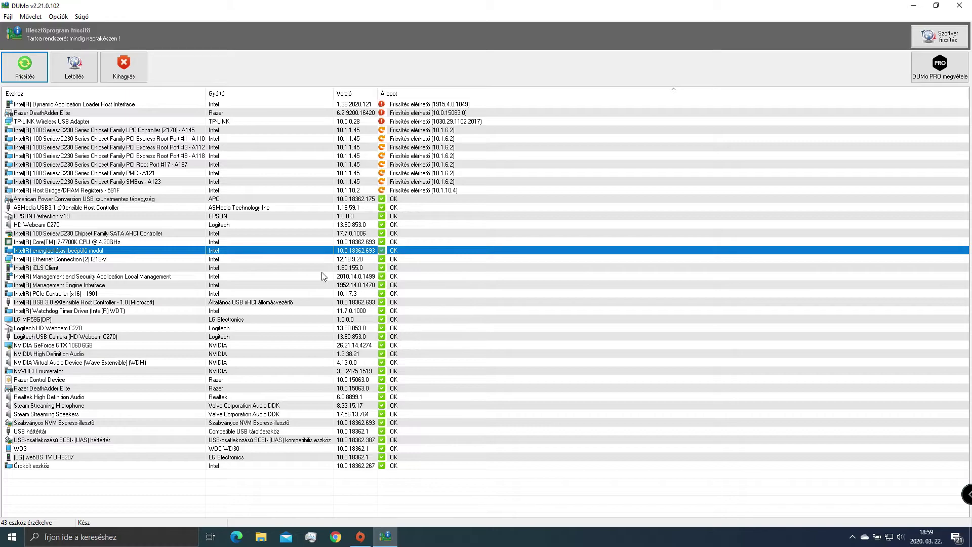
left_click(96, 277)
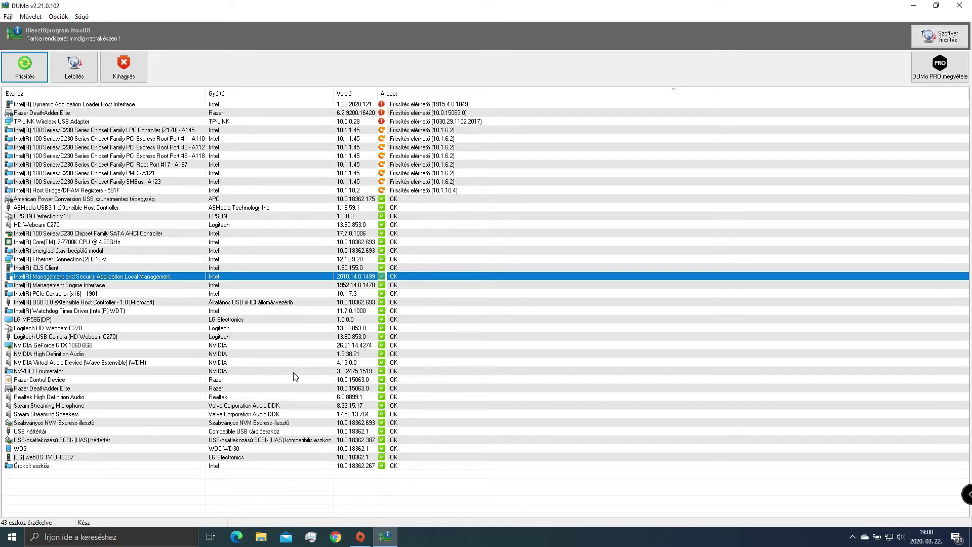
left_click(298, 286)
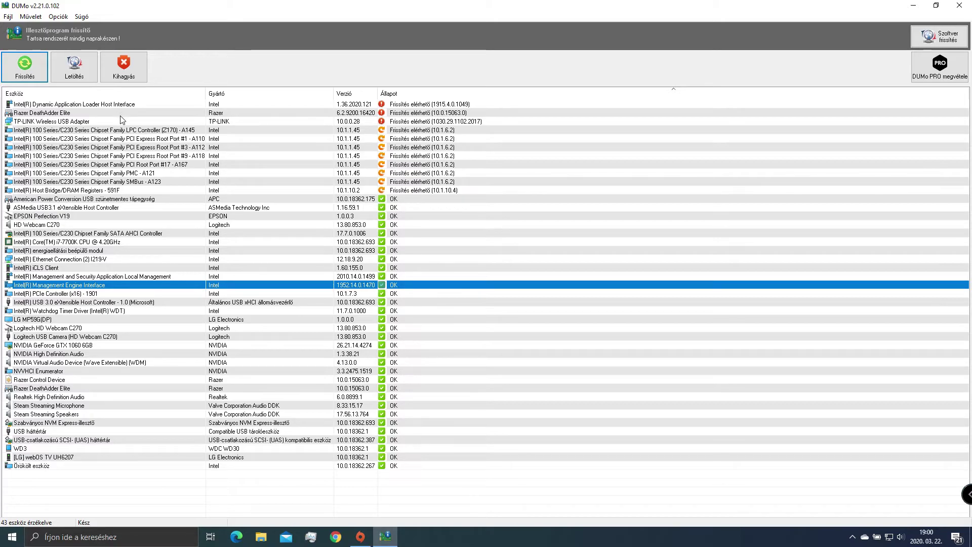
left_click(266, 103)
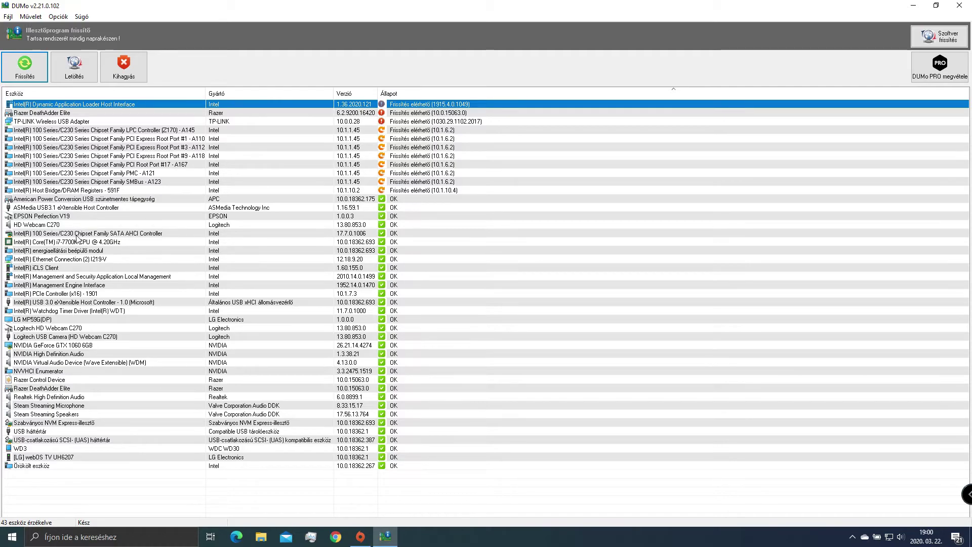
left_click(77, 269)
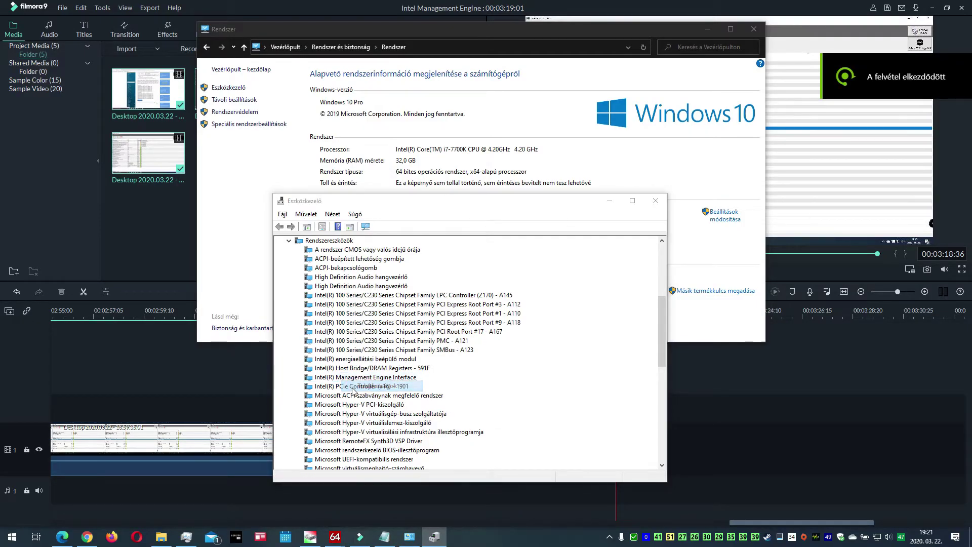
View the driver details of Intel(R) Management Engine Interface in Device Manager and close its properties.
double_click(354, 377)
left_click(412, 248)
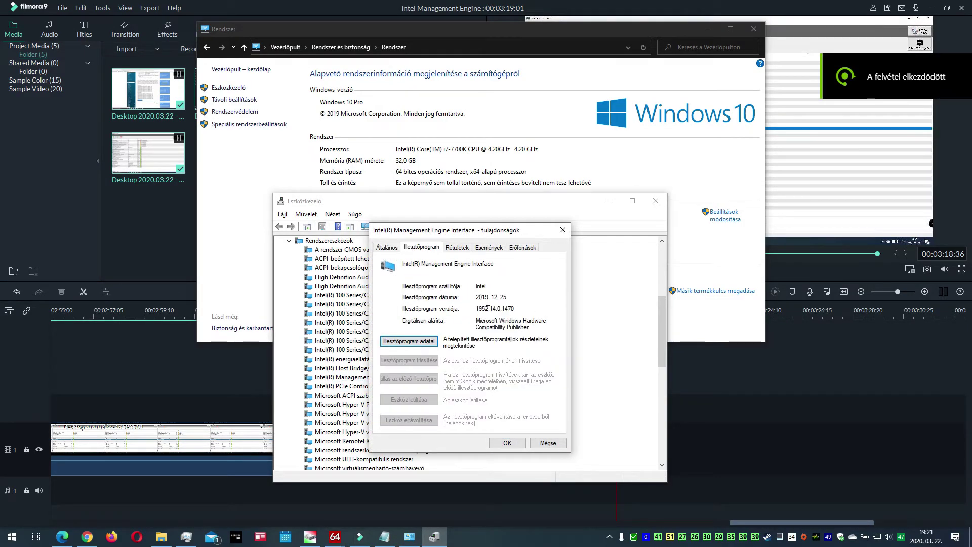
left_click(506, 443)
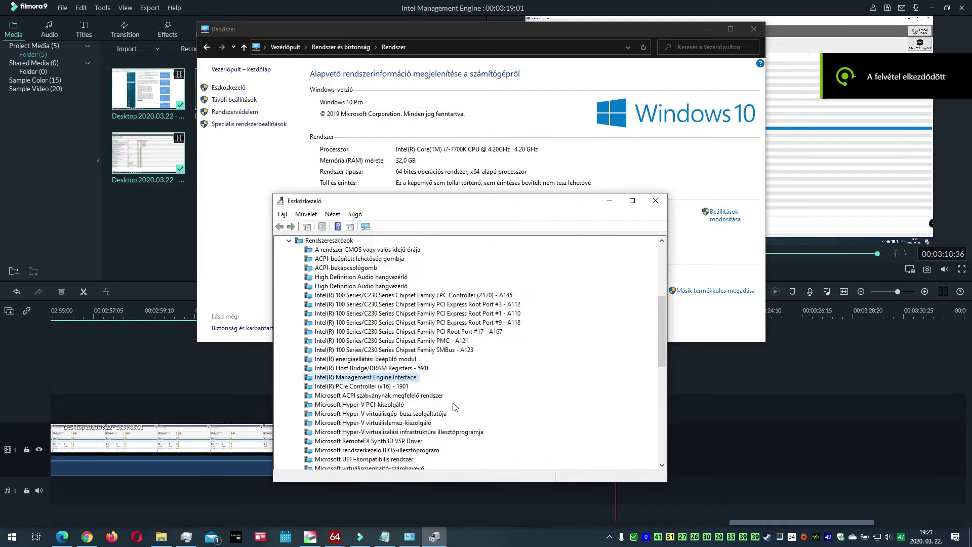
View the driver details of Intel(R) iCLS Client under the software components and close its properties.
scroll(452, 405, "down", 14)
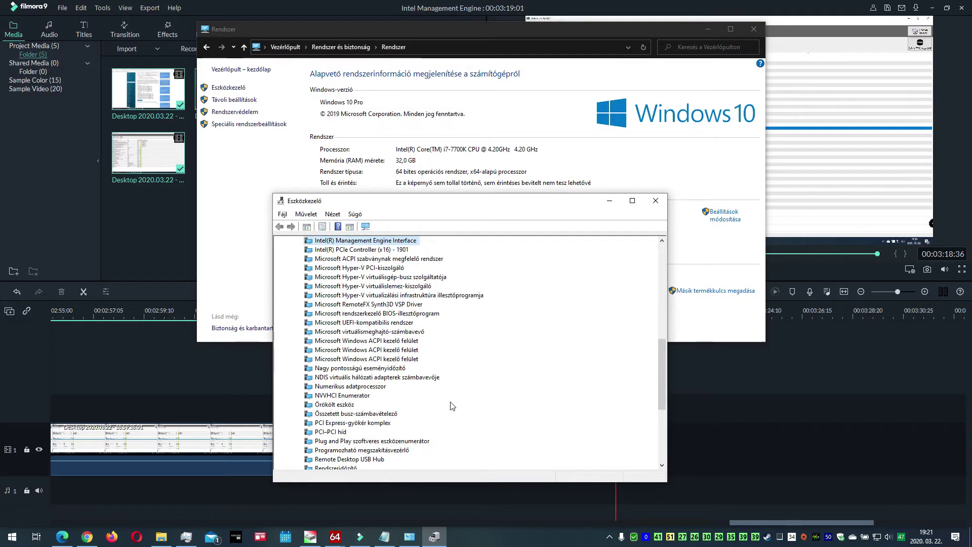
scroll(451, 405, "down", 1)
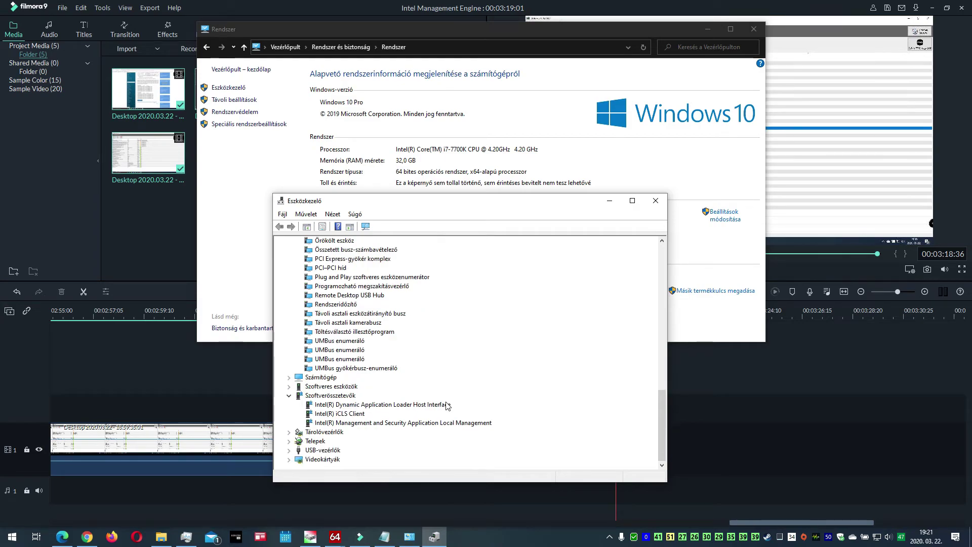
double_click(337, 414)
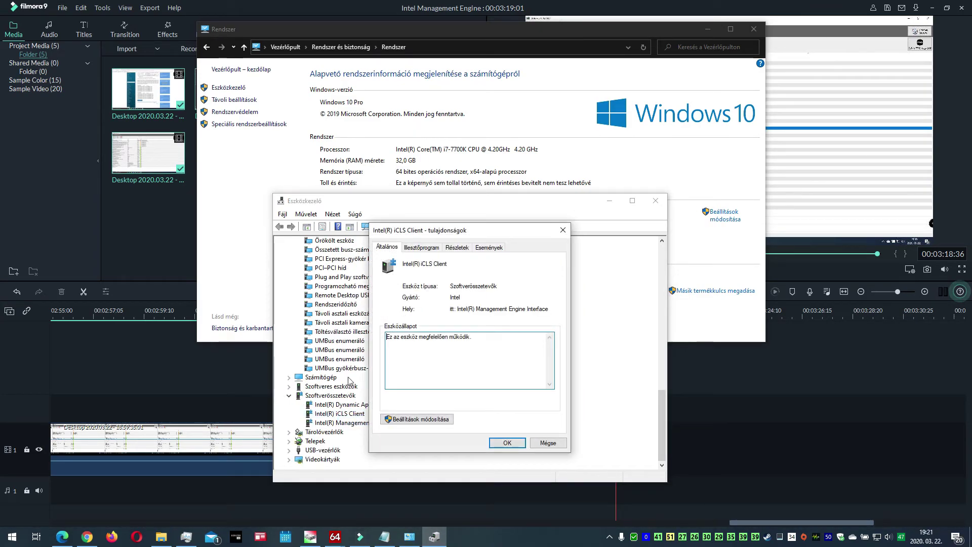
left_click(421, 247)
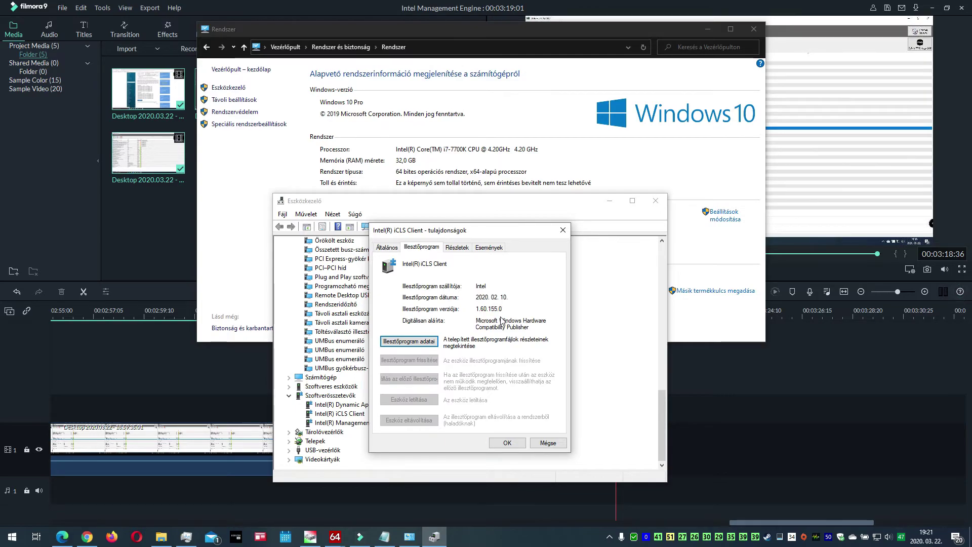
left_click(507, 443)
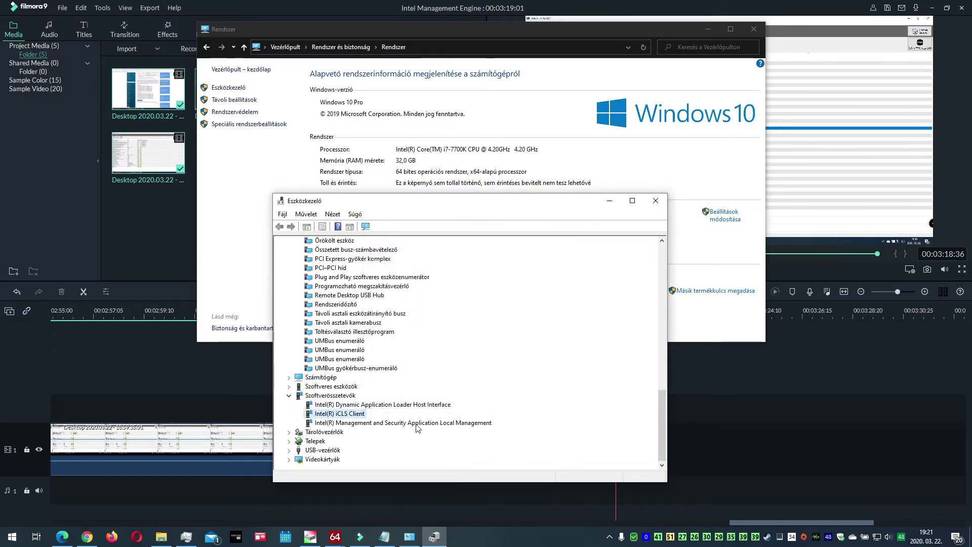
View the driver details of Intel(R) Management and Security Application Local Management and close its properties.
left_click(365, 424)
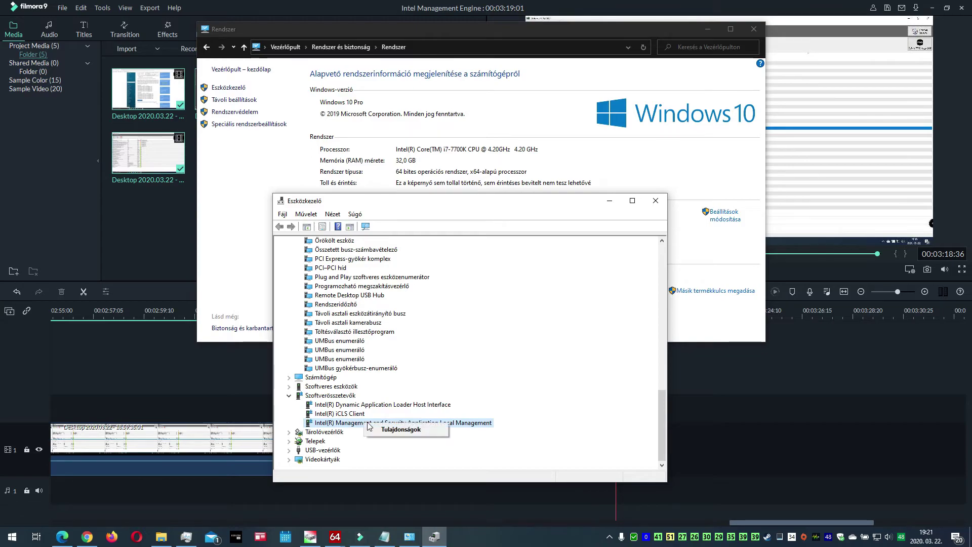
double_click(365, 425)
left_click(420, 249)
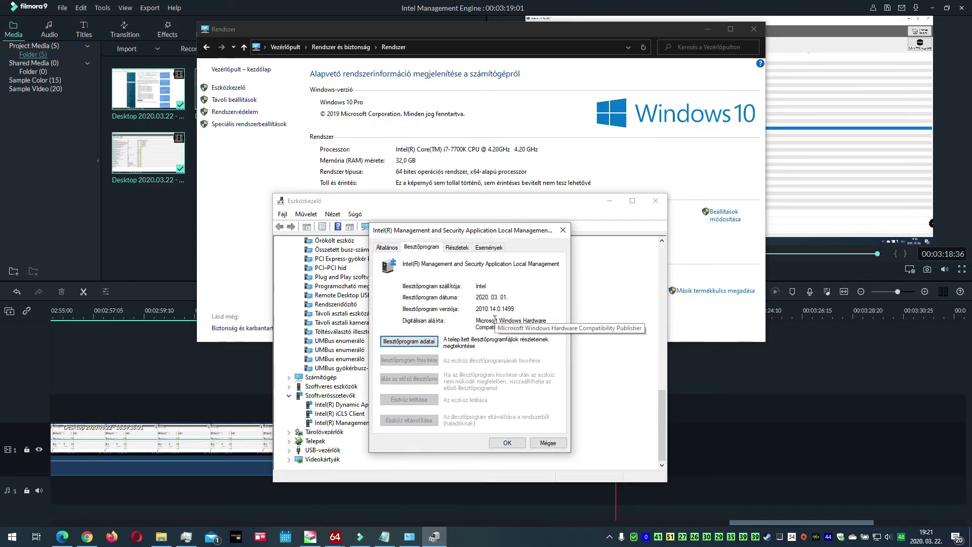
left_click(508, 443)
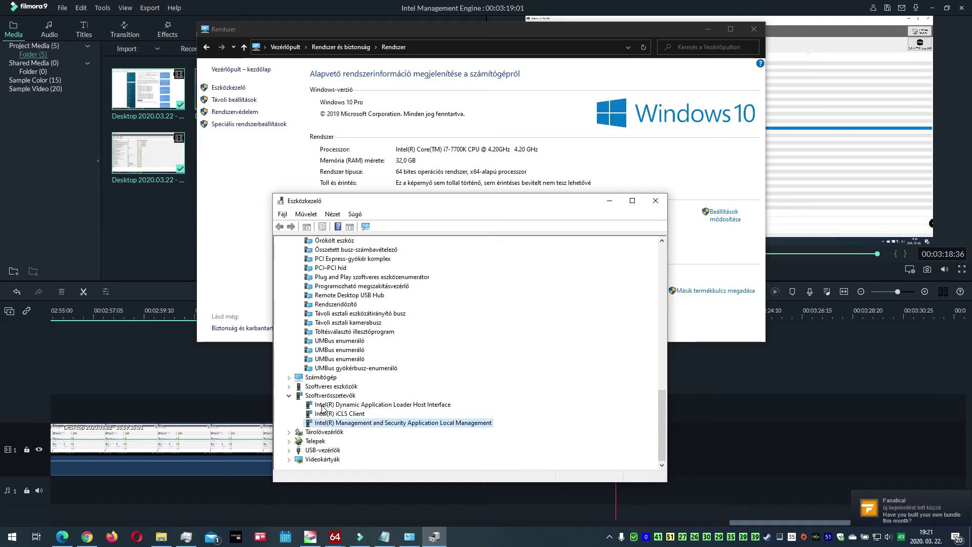
View the driver details of Intel(R) Dynamic Application Loader Host Interface and close its properties.
left_click(322, 405)
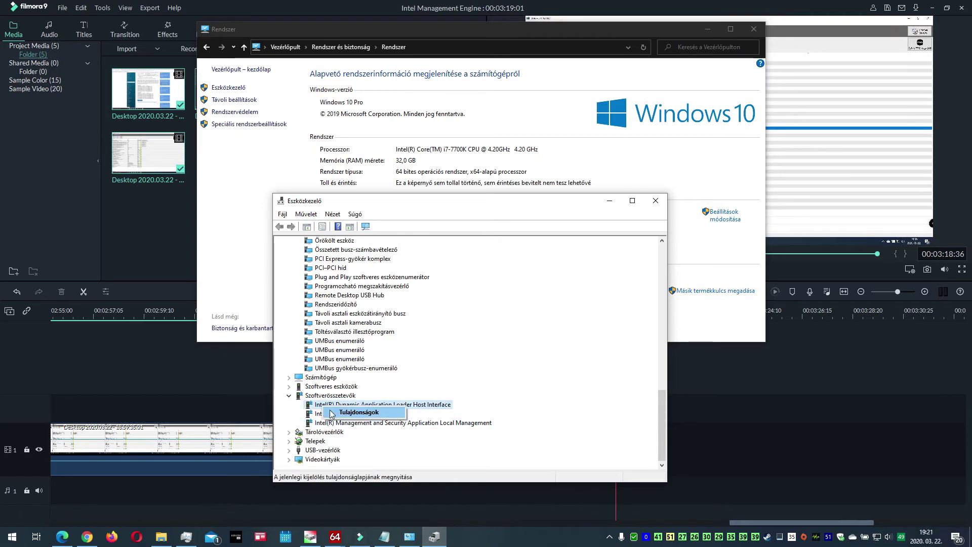
double_click(322, 405)
left_click(425, 245)
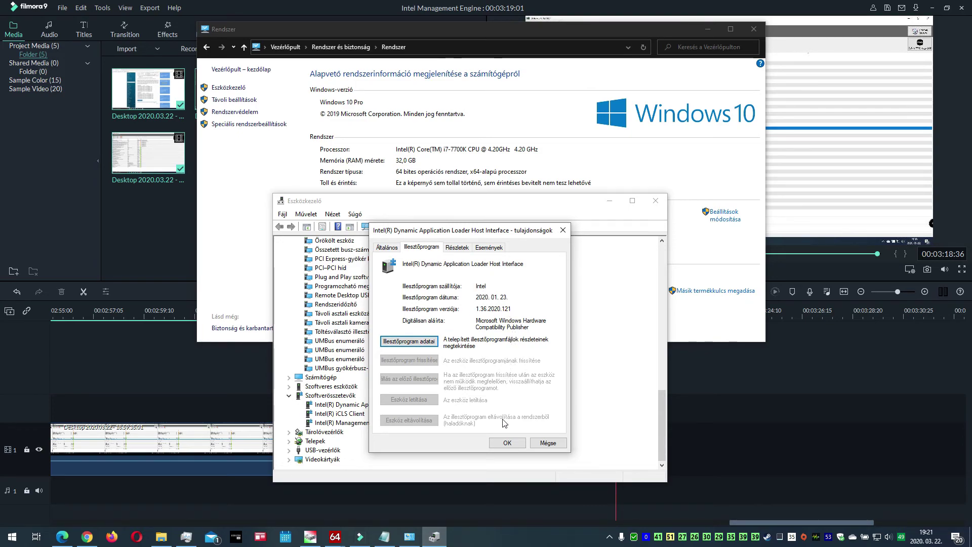
left_click(501, 442)
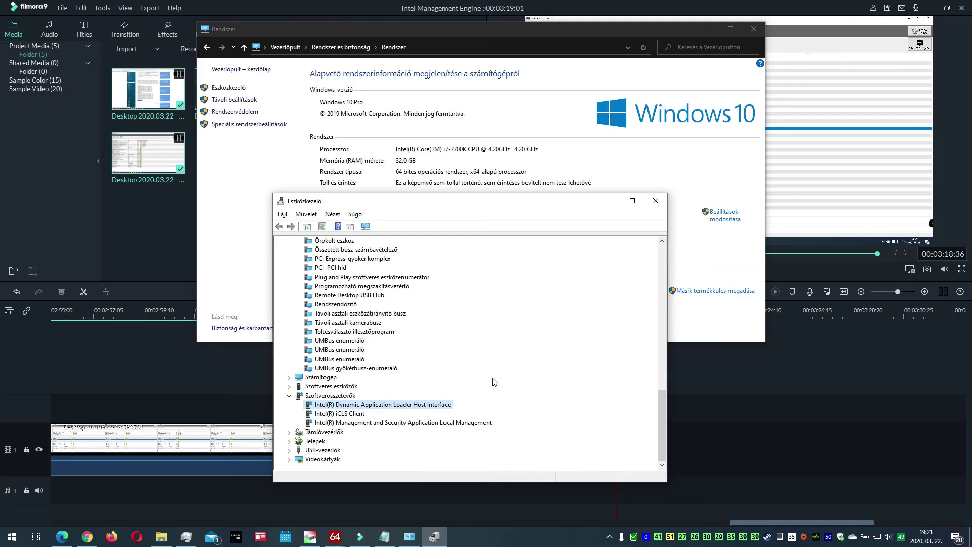